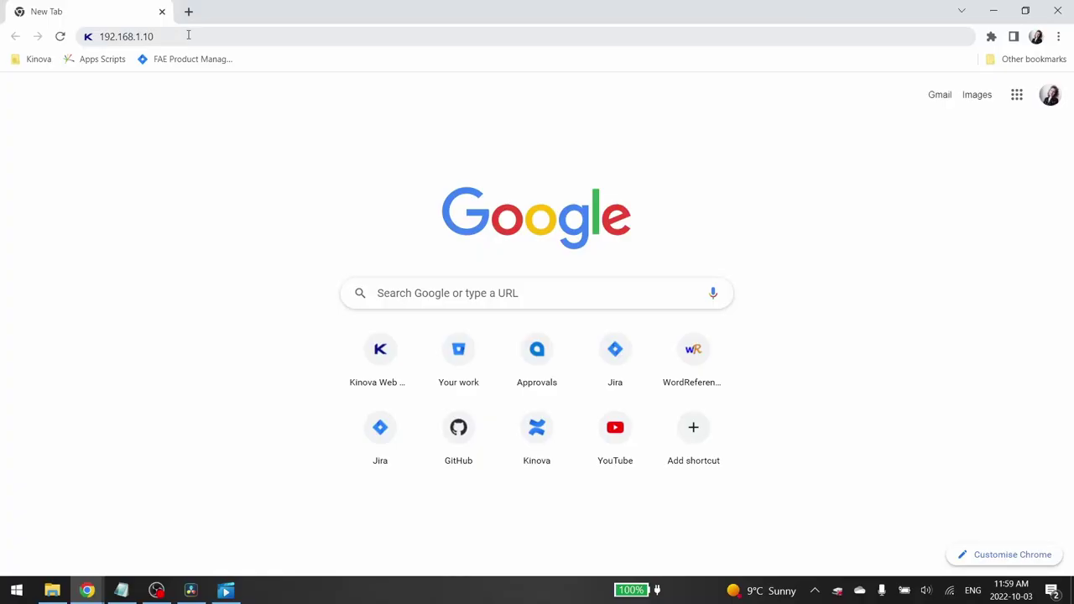
Load the robot's web address and log in with the default username and password.
click(189, 35)
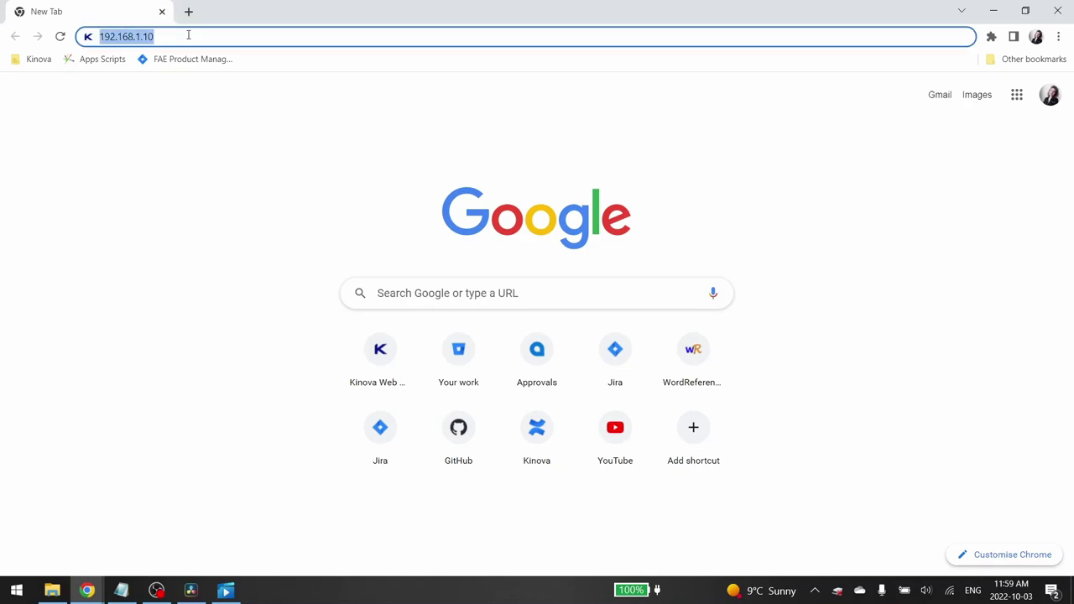
key(Return)
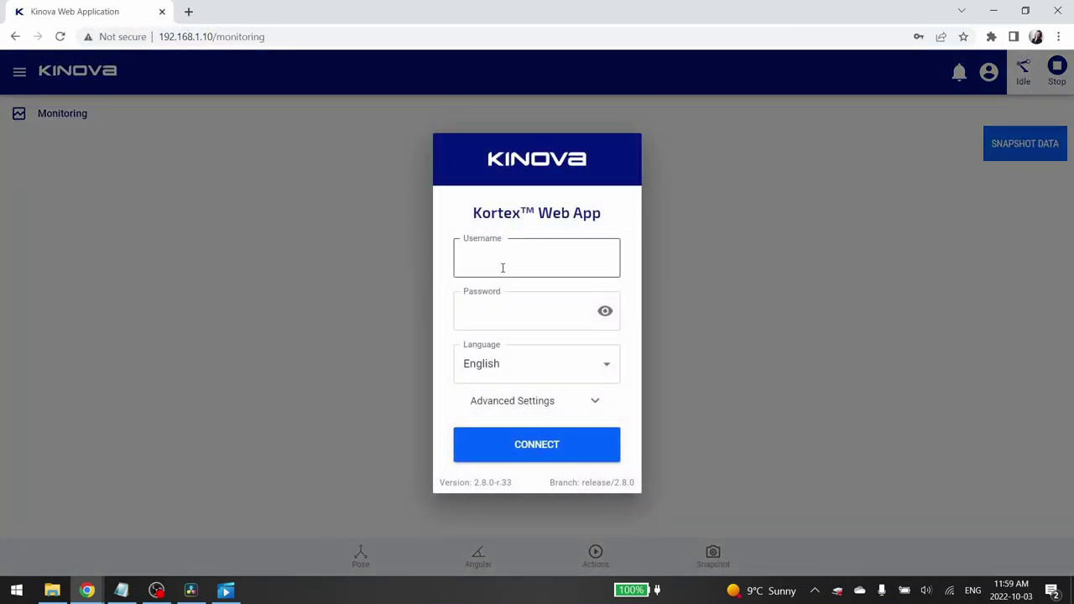
click(503, 267)
text(admin)
key(Tab)
text(a)
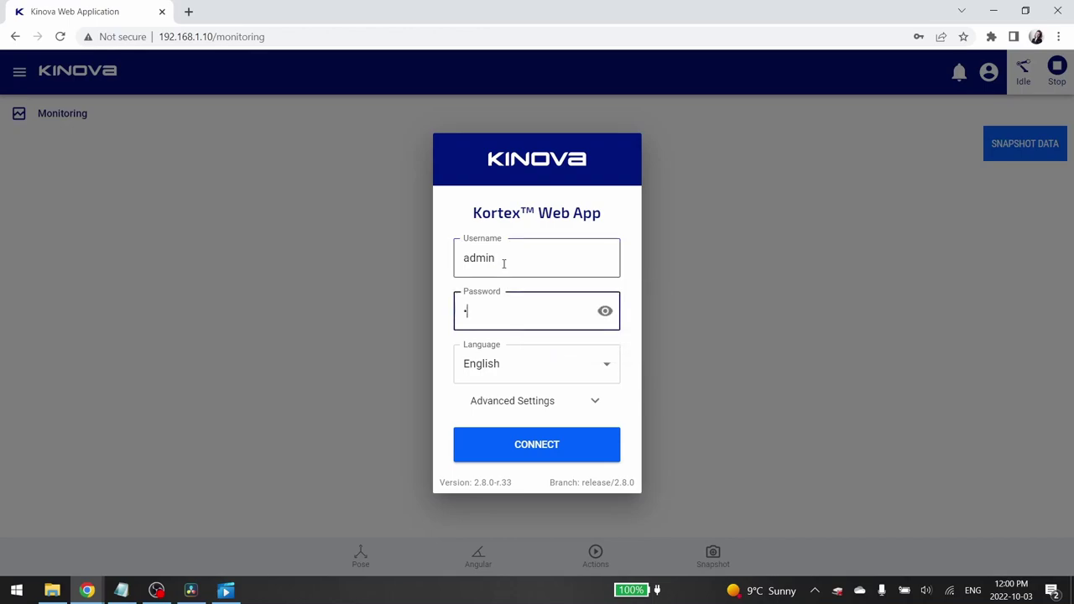
text(dmin)
key(Return)
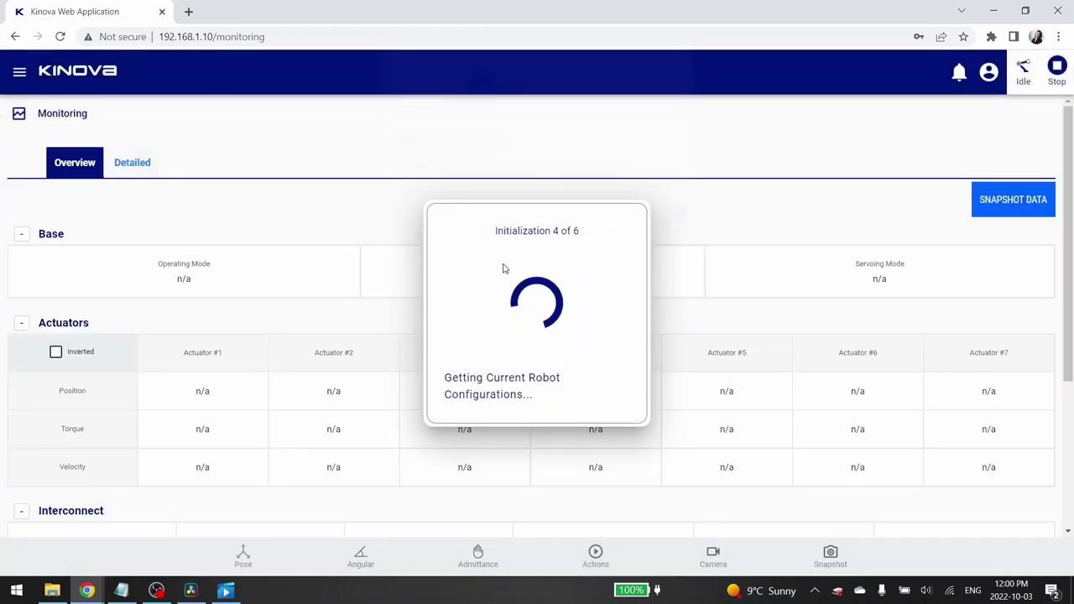
Dismiss the password popup, review the Overview readings, and download a Monitoring JSON snapshot.
click(652, 224)
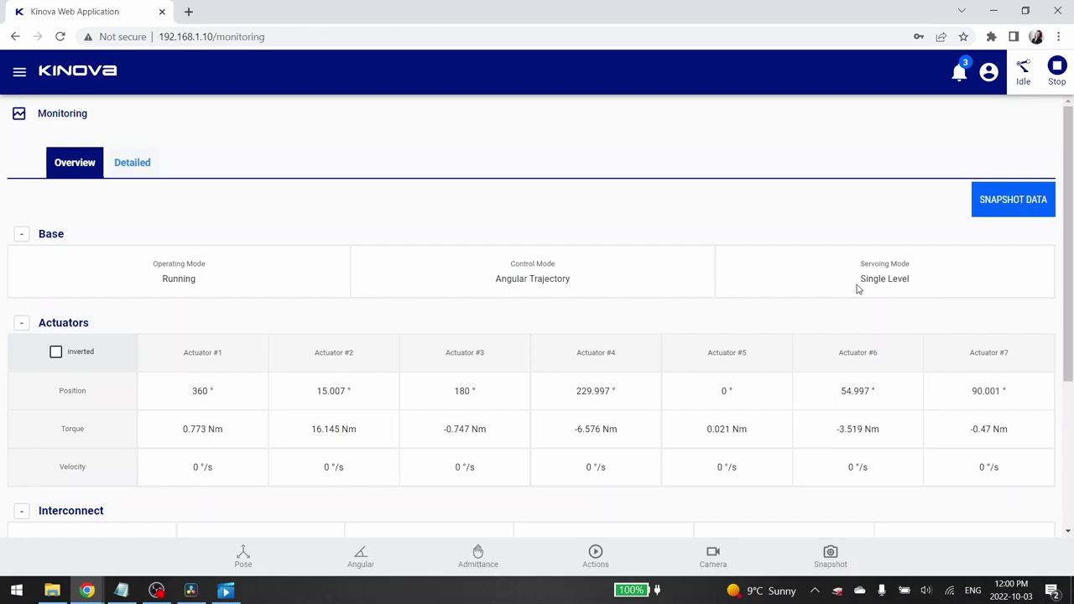
scroll(839, 303, down, 1)
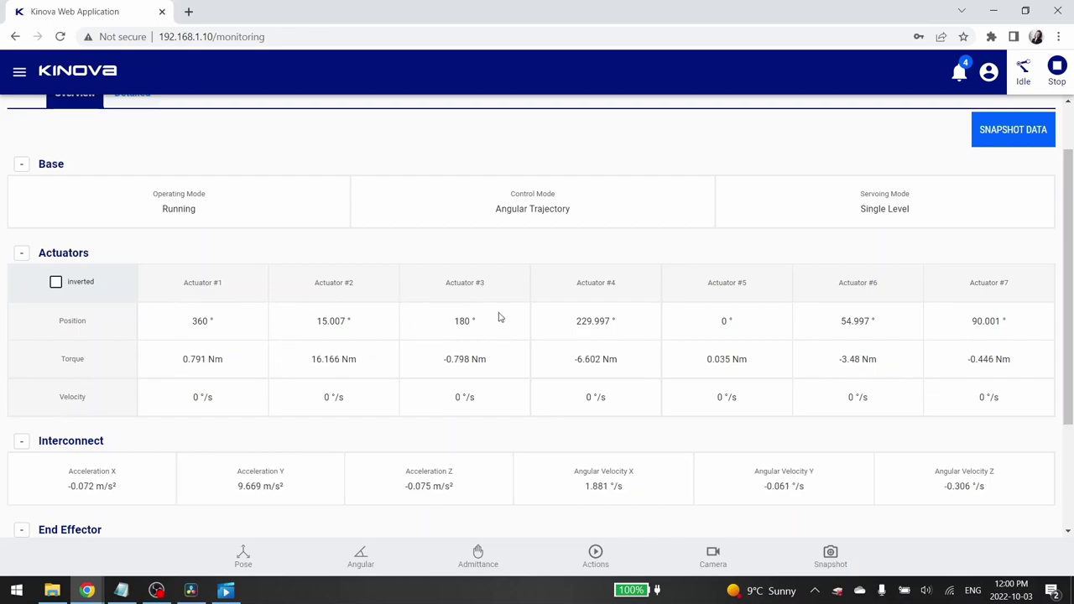
scroll(500, 317, down, 1)
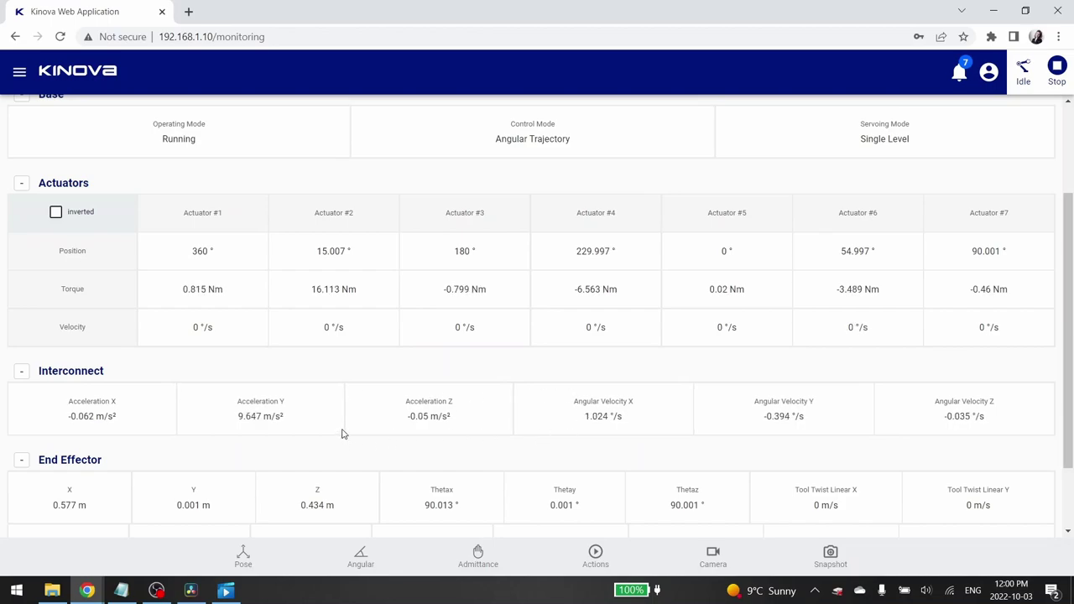
scroll(342, 434, down, 2)
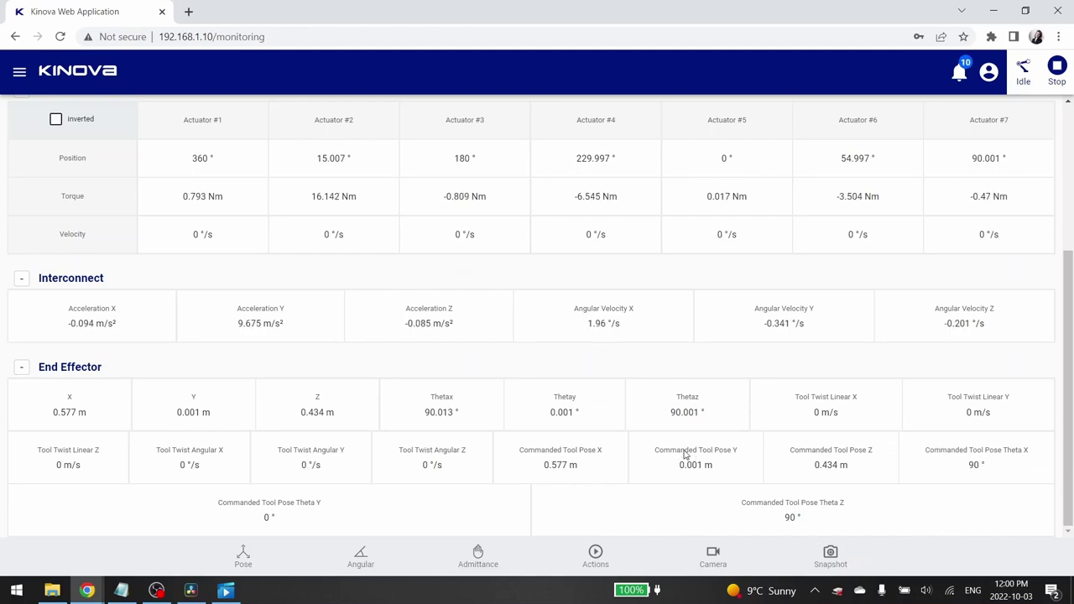
scroll(658, 364, up, 3)
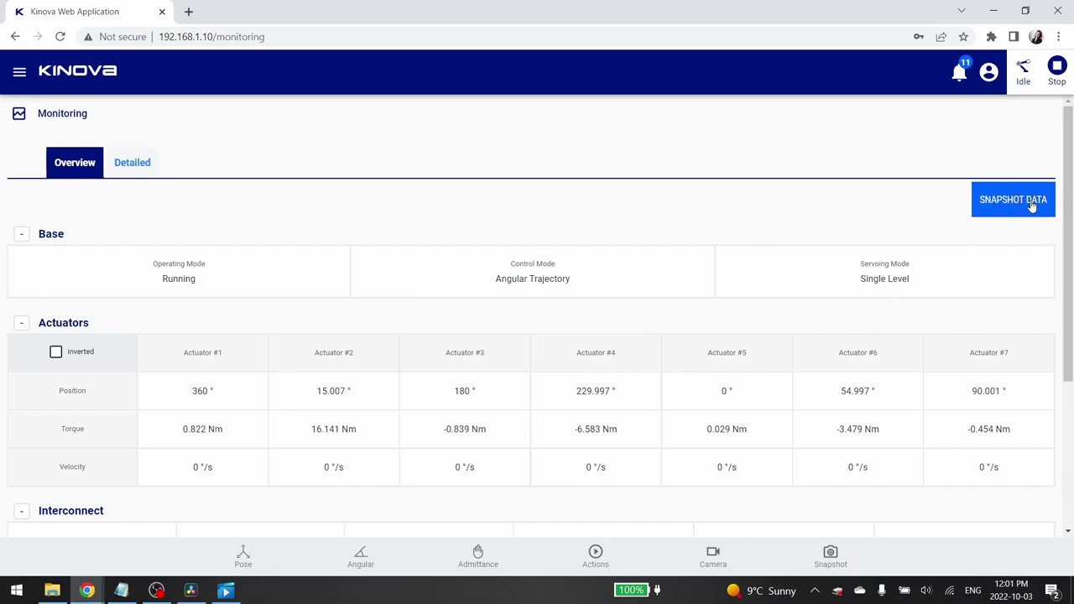
click(1028, 201)
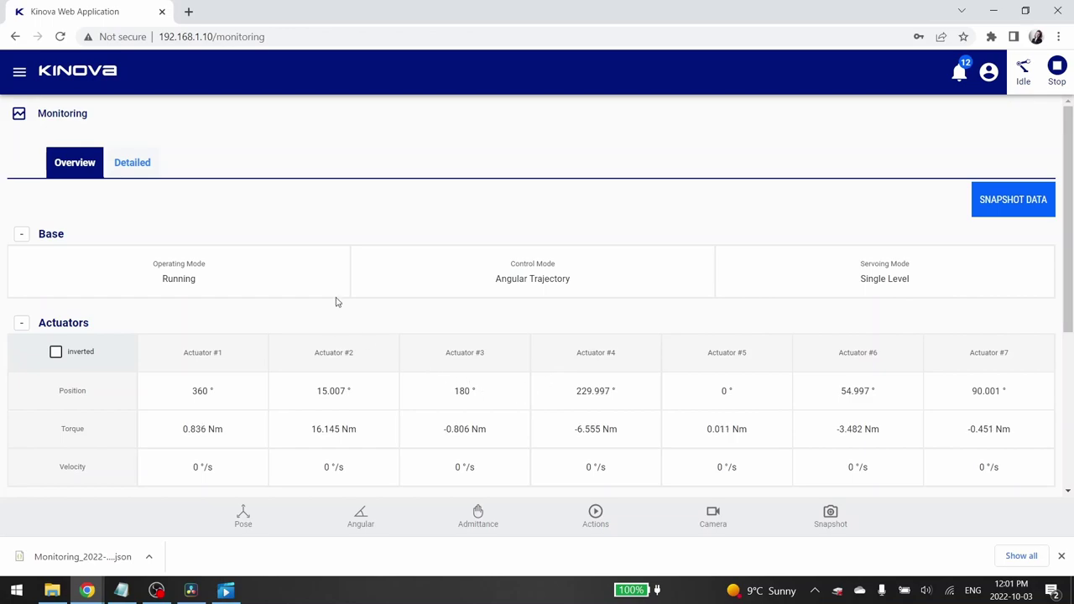
Browse the Detailed tab's End Effector, Base and per-actuator readings, then bring up Pose jogging.
click(134, 164)
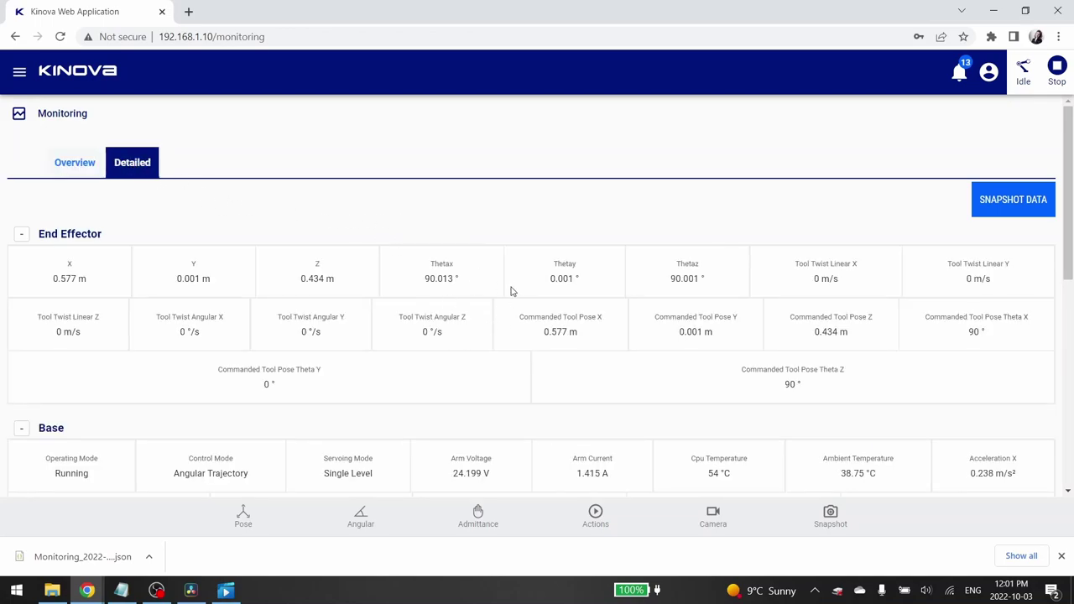
scroll(247, 321, down, 2)
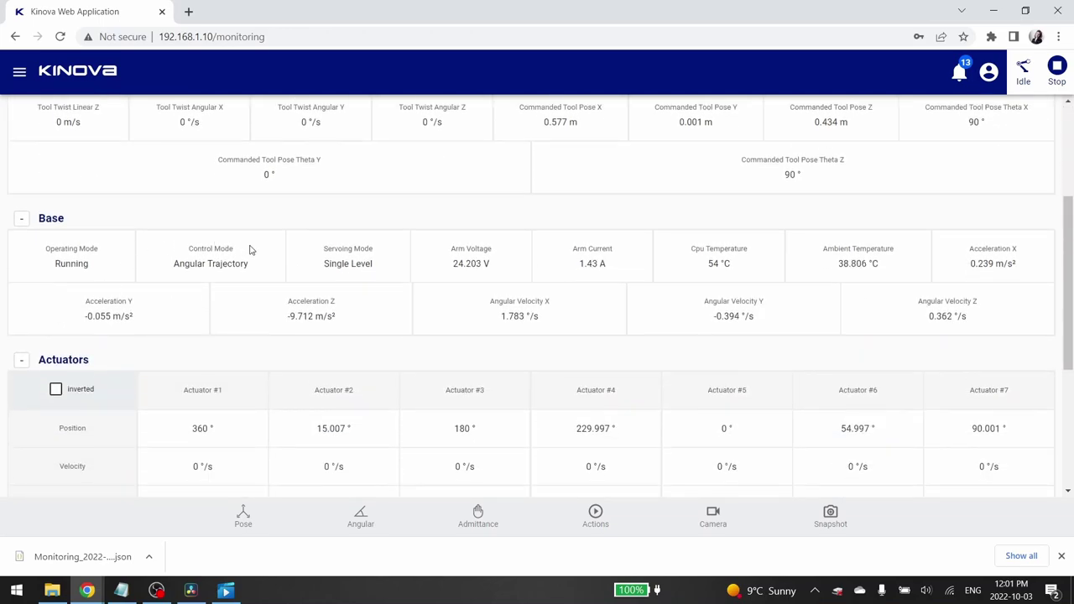
scroll(295, 319, down, 3)
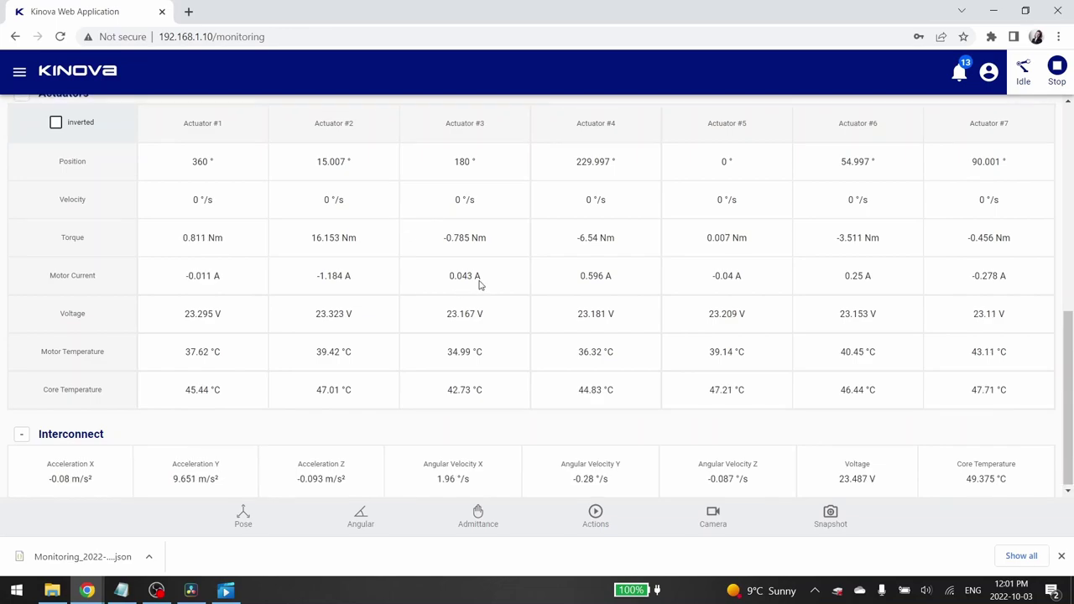
scroll(480, 285, up, 6)
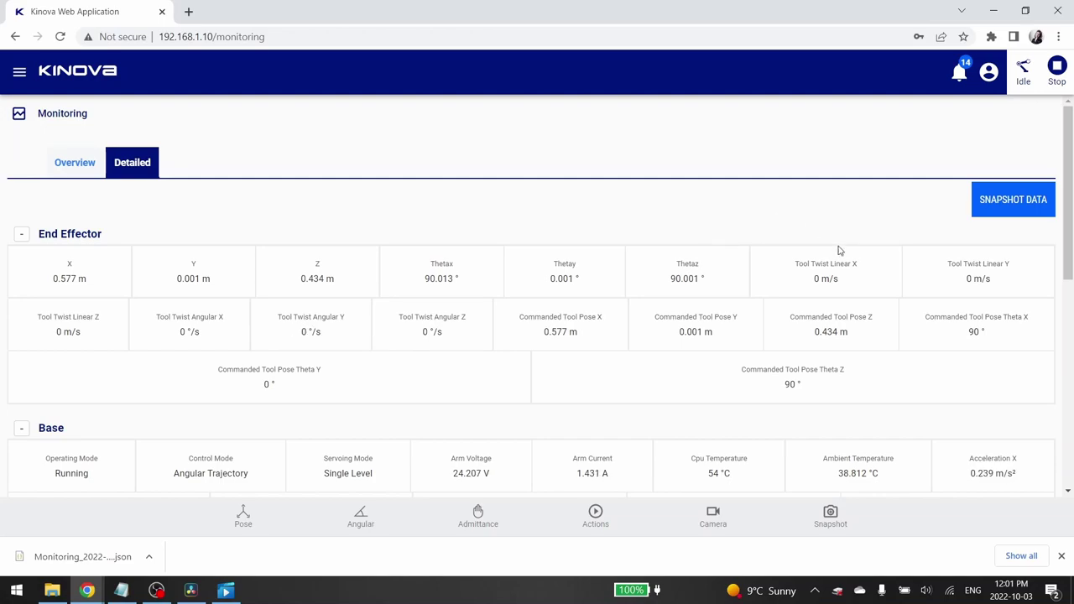
click(1045, 204)
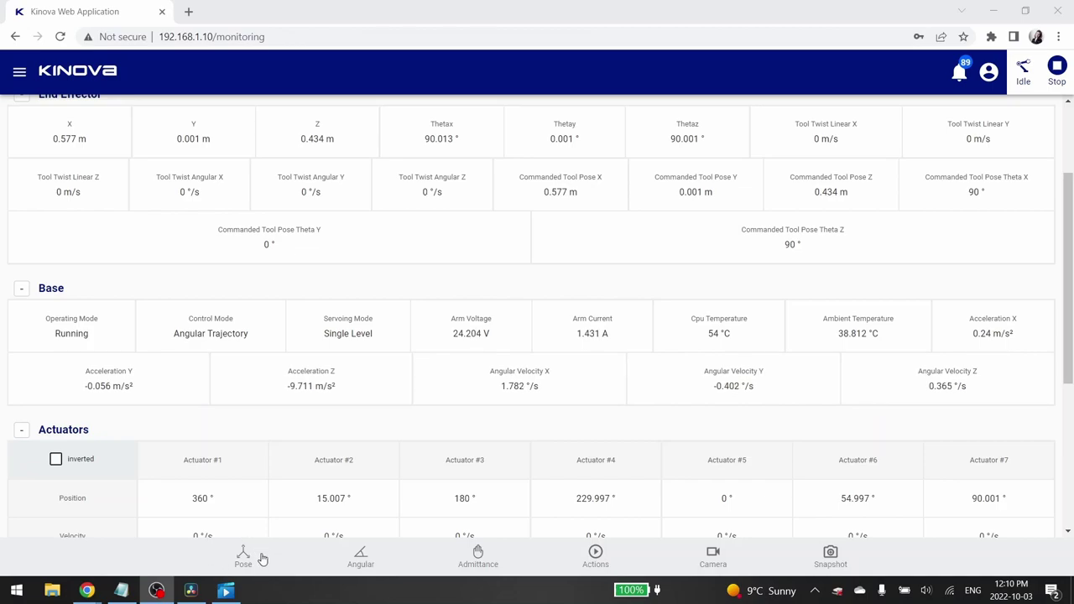
Jog the tool linearly in the horizontal plane and raise it along Z.
click(261, 559)
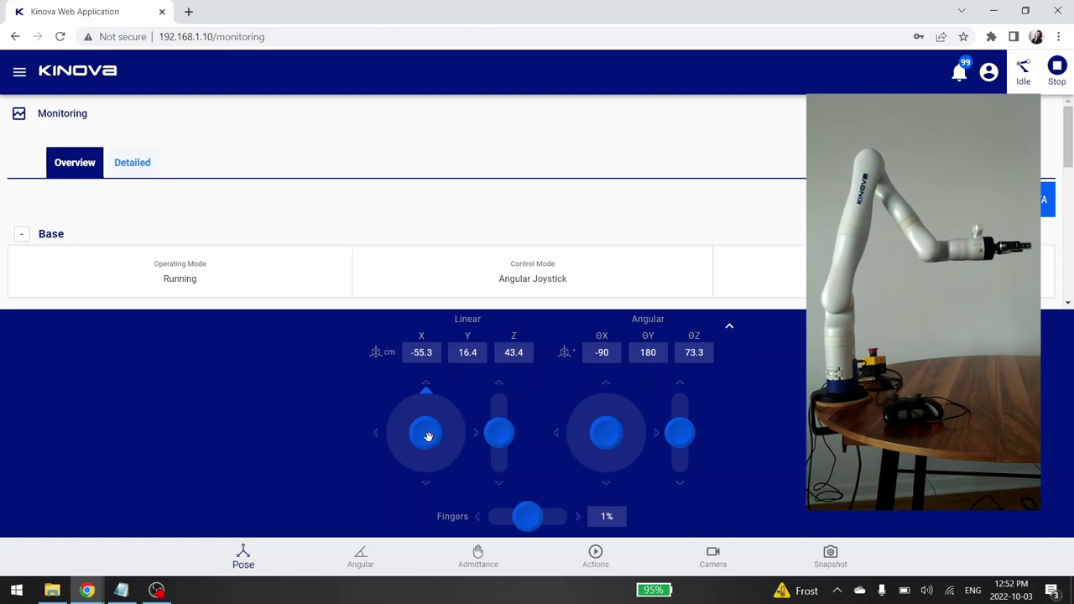
drag(428, 437, 425, 408)
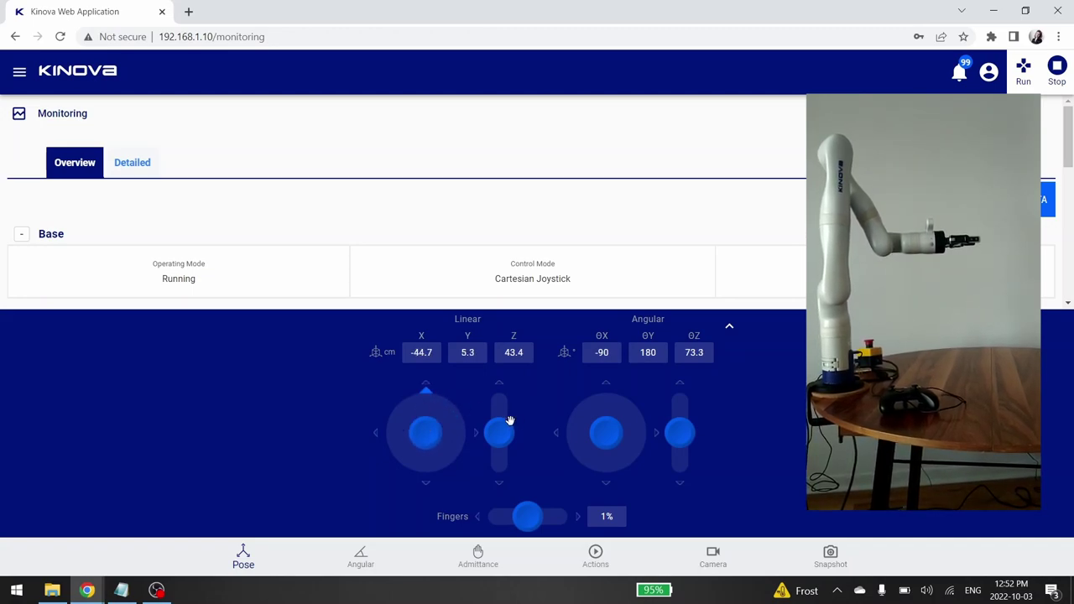
drag(504, 427, 506, 470)
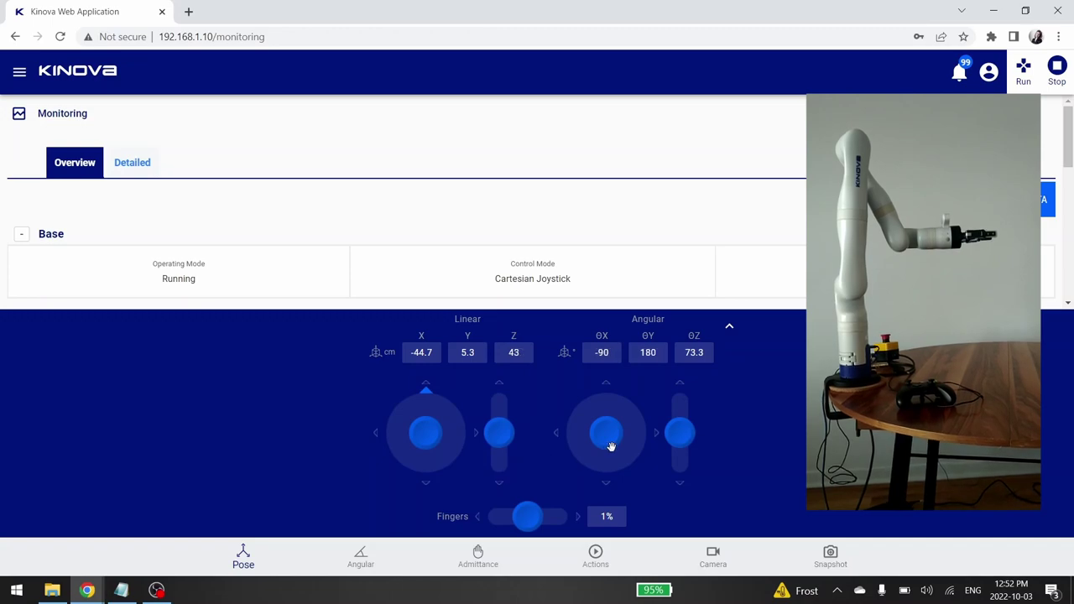
Rotate the tool about X and Z and move the gripper fingers to reach X -42.3, Y 40.2, Z 50.4 cm.
drag(612, 439, 614, 403)
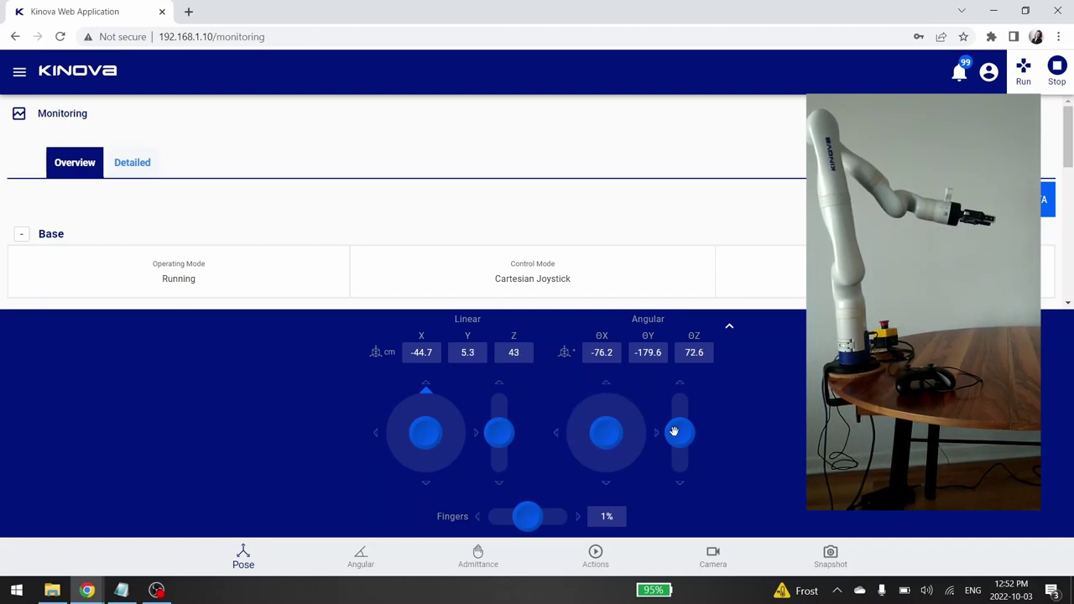
drag(679, 431, 656, 346)
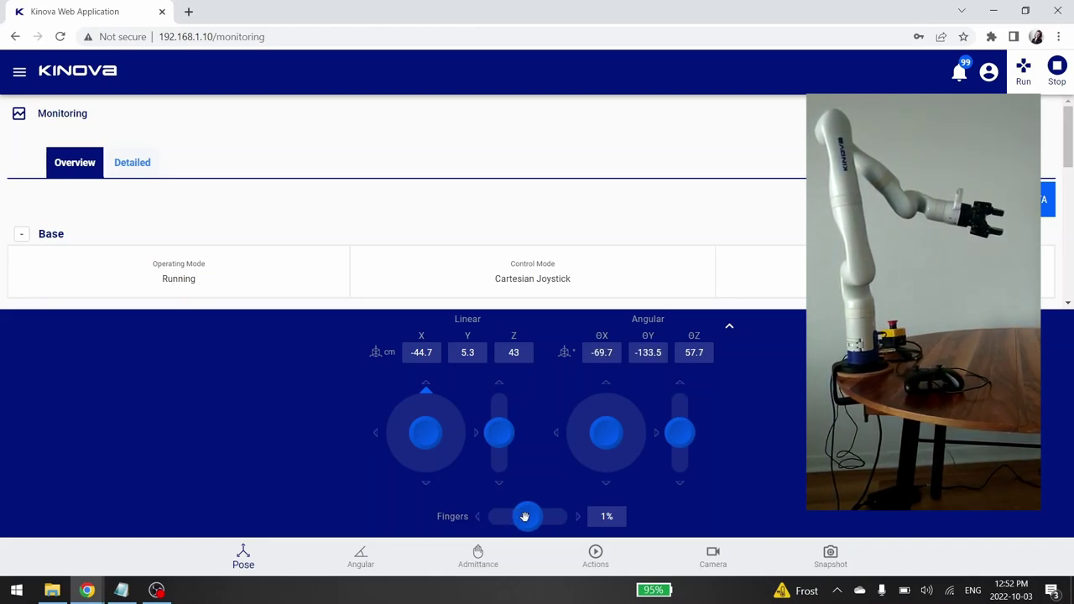
drag(516, 514, 571, 527)
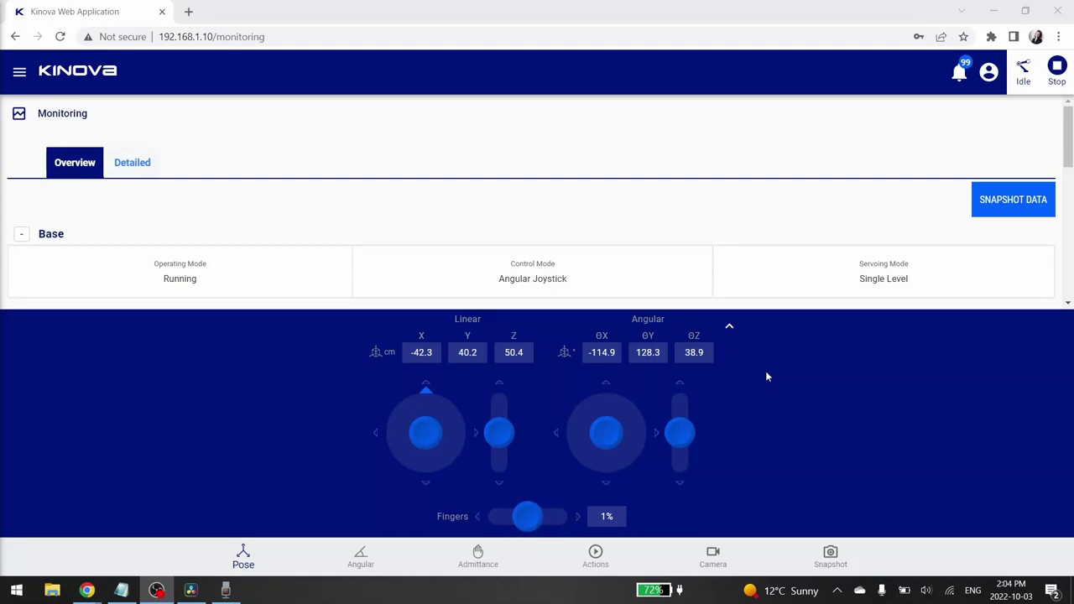
click(730, 329)
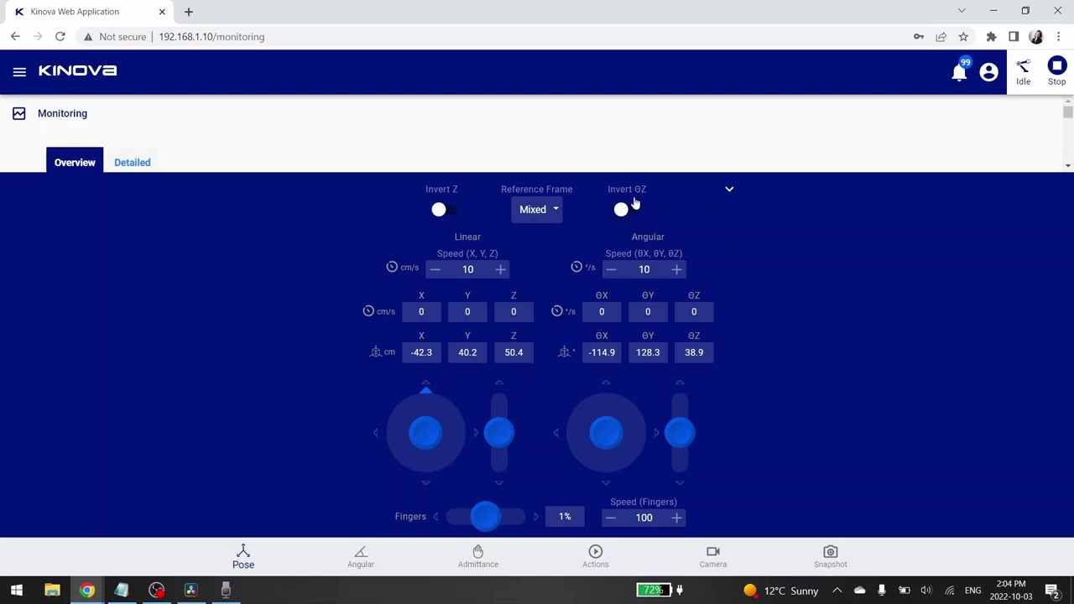
click(551, 216)
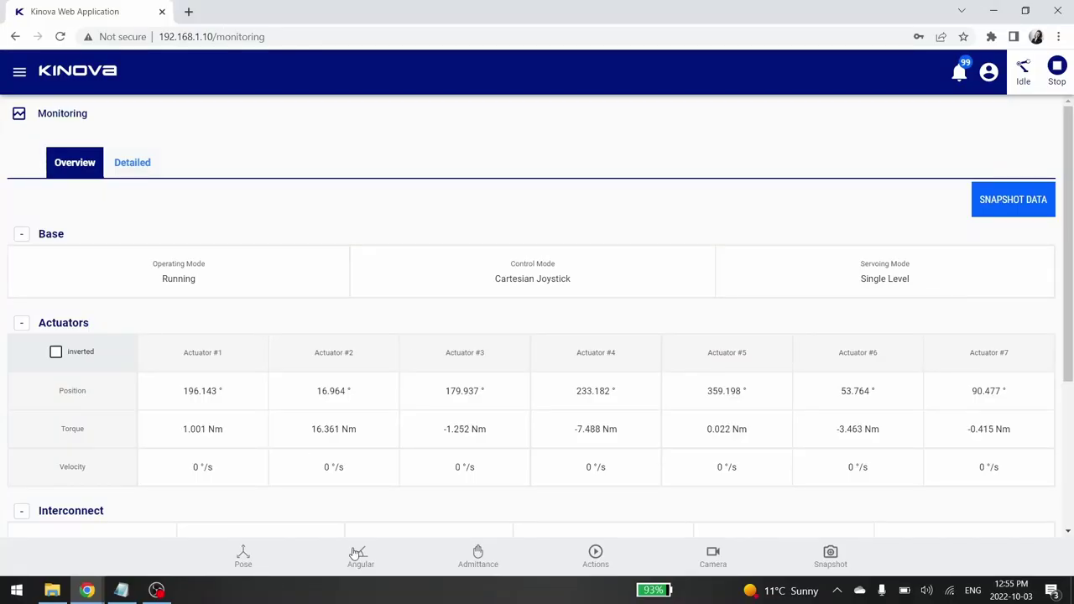
click(376, 569)
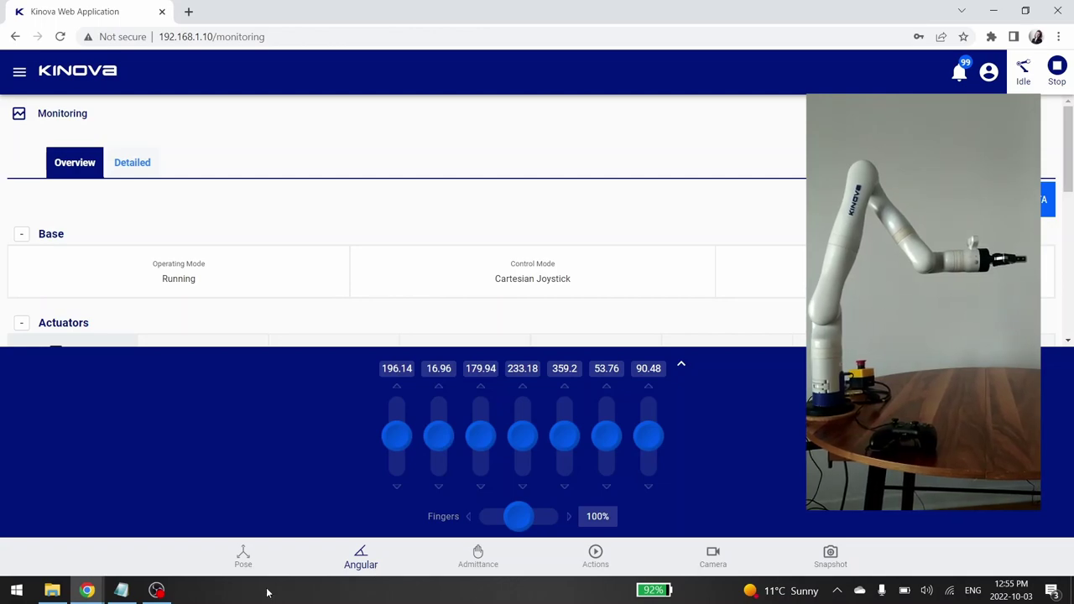
Nudge joint 1, raise joint 3 to about 199°, open the gripper, and show per-joint speeds.
drag(395, 436, 435, 464)
drag(480, 435, 643, 399)
drag(521, 514, 422, 530)
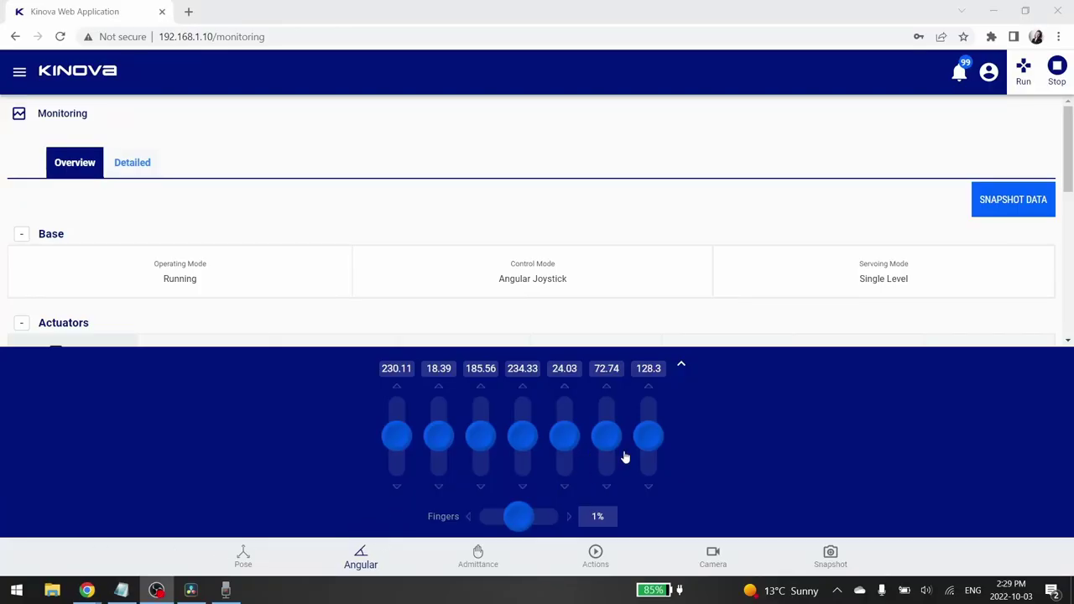
click(683, 369)
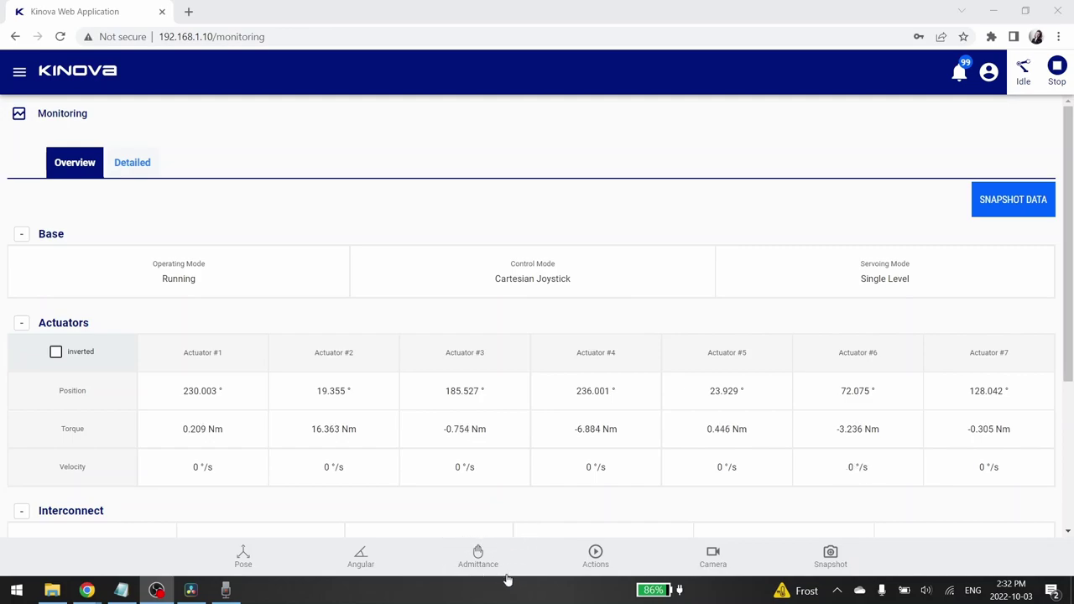
Switch the arm's admittance mode to Cartesian so it follows hand guidance.
click(480, 559)
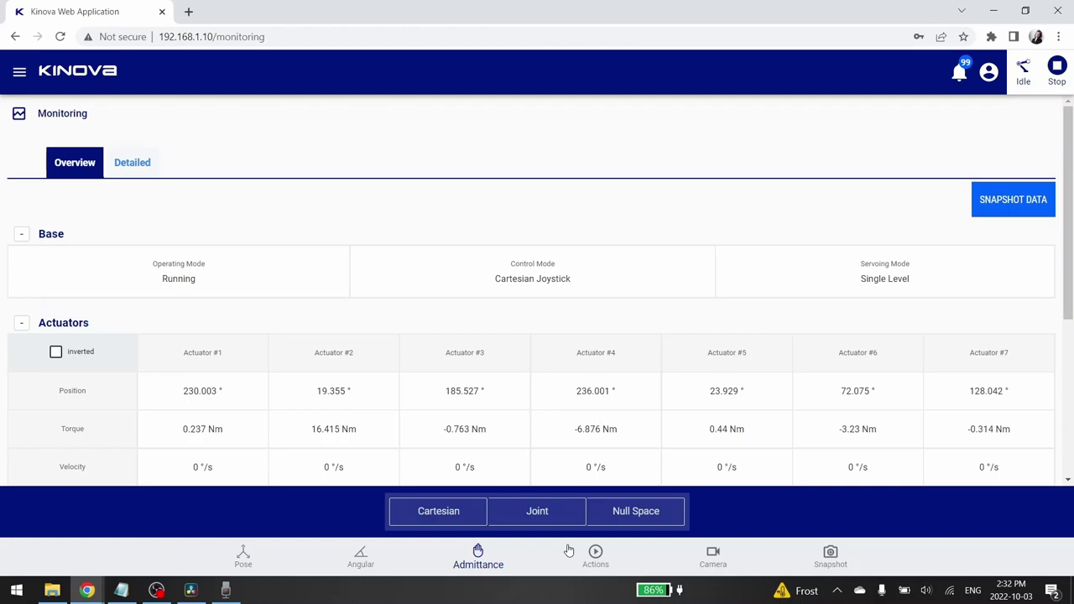
click(460, 515)
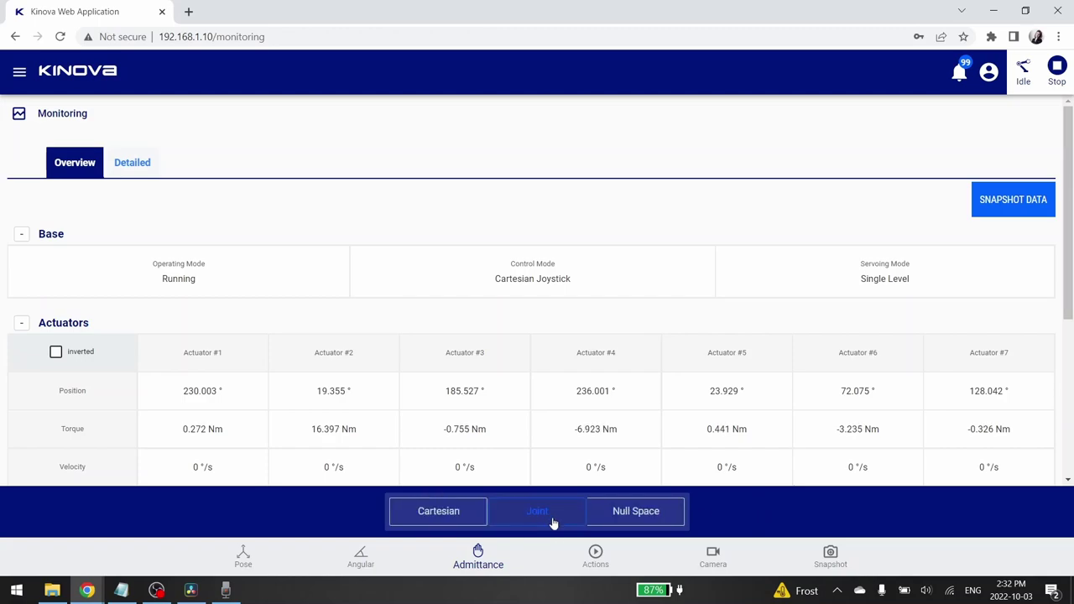
click(444, 520)
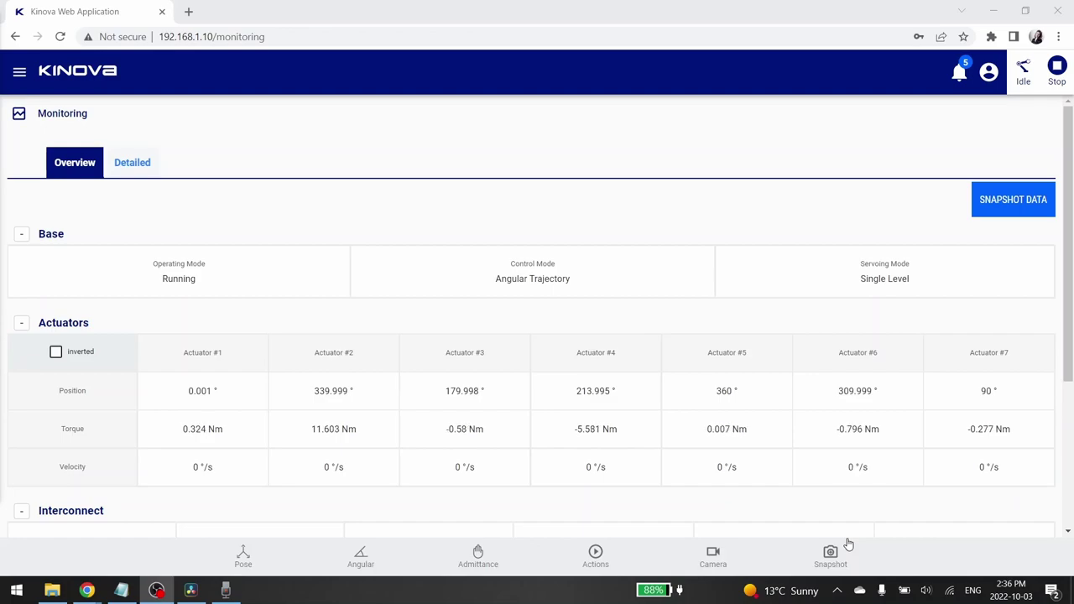
View the camera feed, save a pose snapshot, and list the available actions.
click(713, 557)
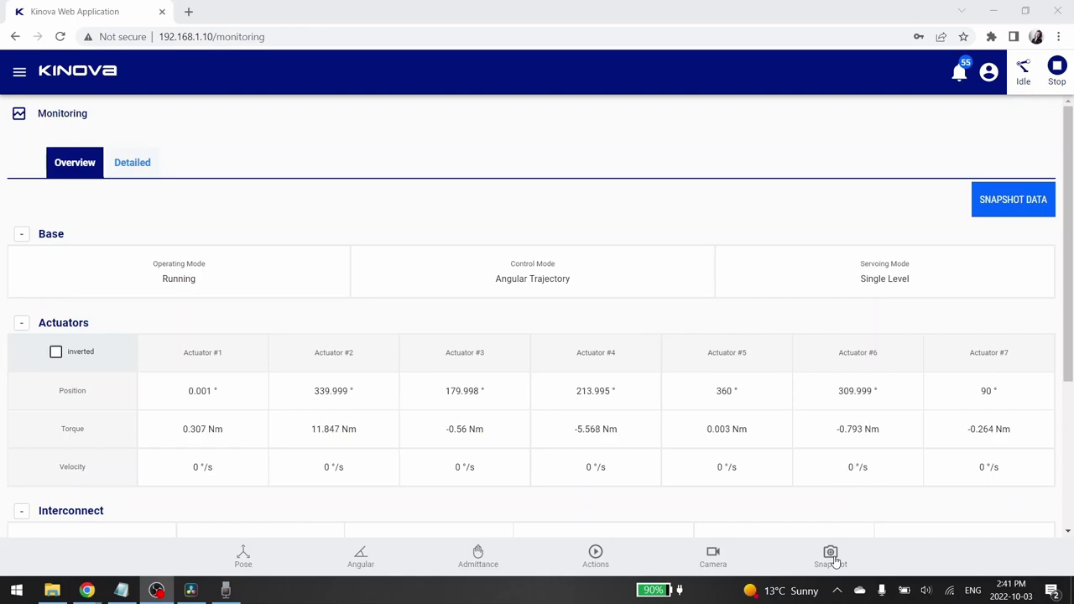
click(792, 550)
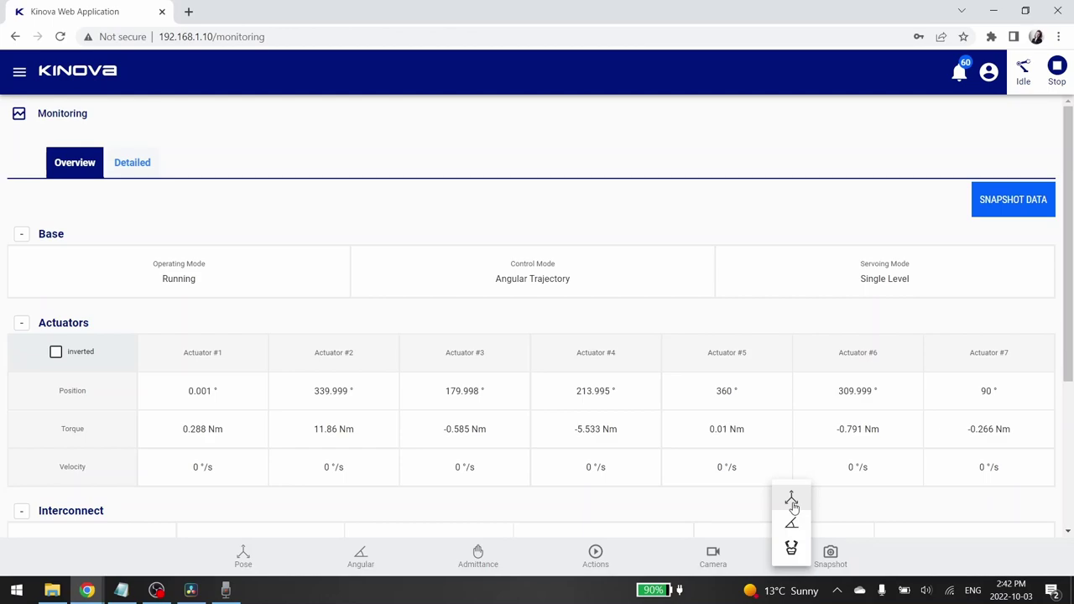
click(595, 554)
click(427, 509)
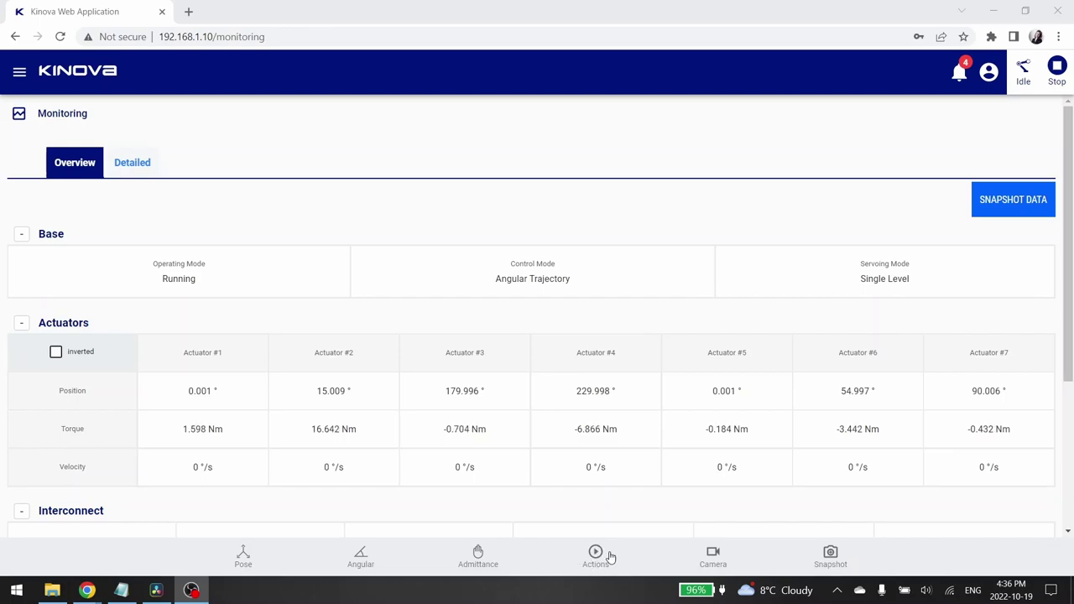
Select the Home action and run it, pausing once midway, until the arm reaches home.
click(606, 555)
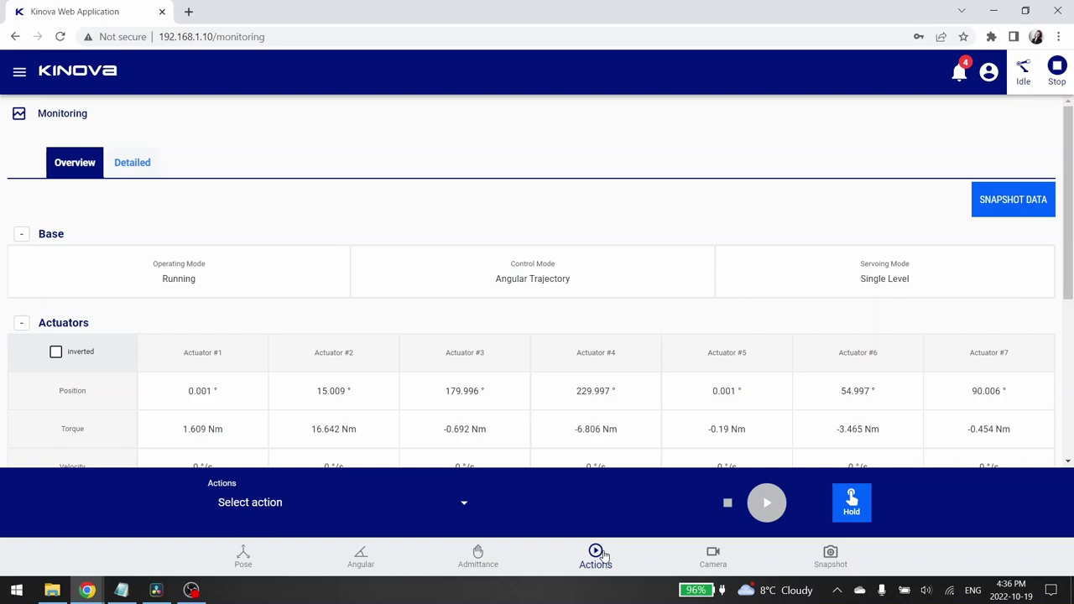
click(379, 511)
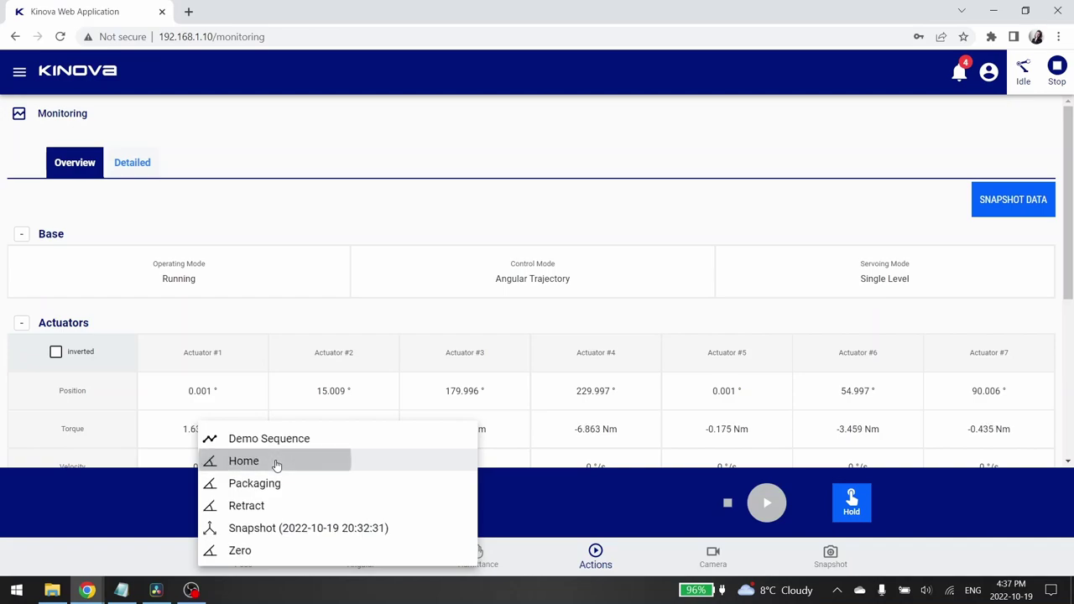
click(276, 462)
click(765, 504)
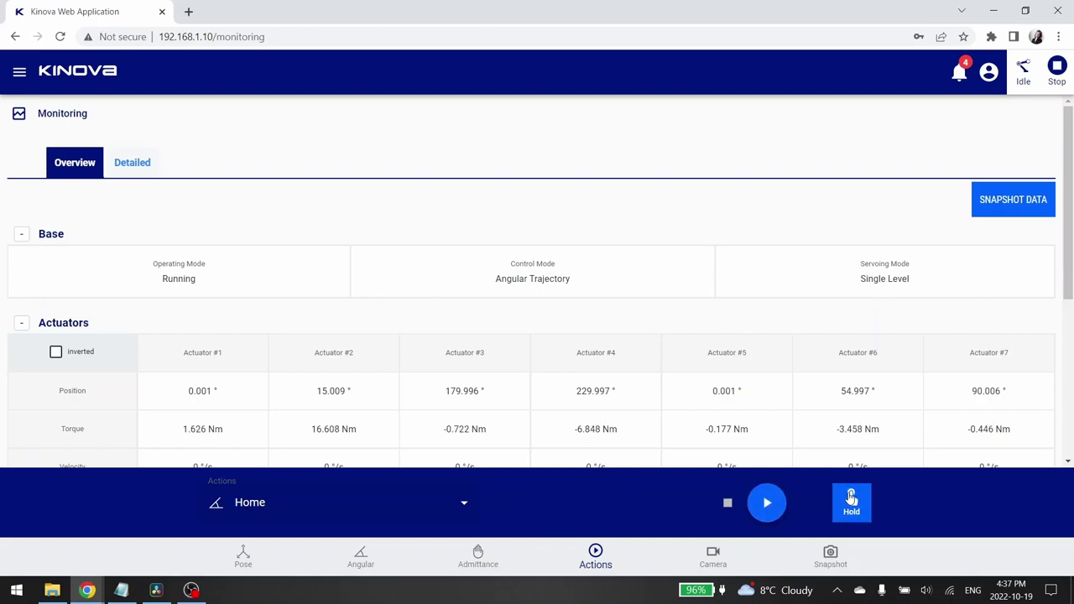
click(851, 500)
click(775, 505)
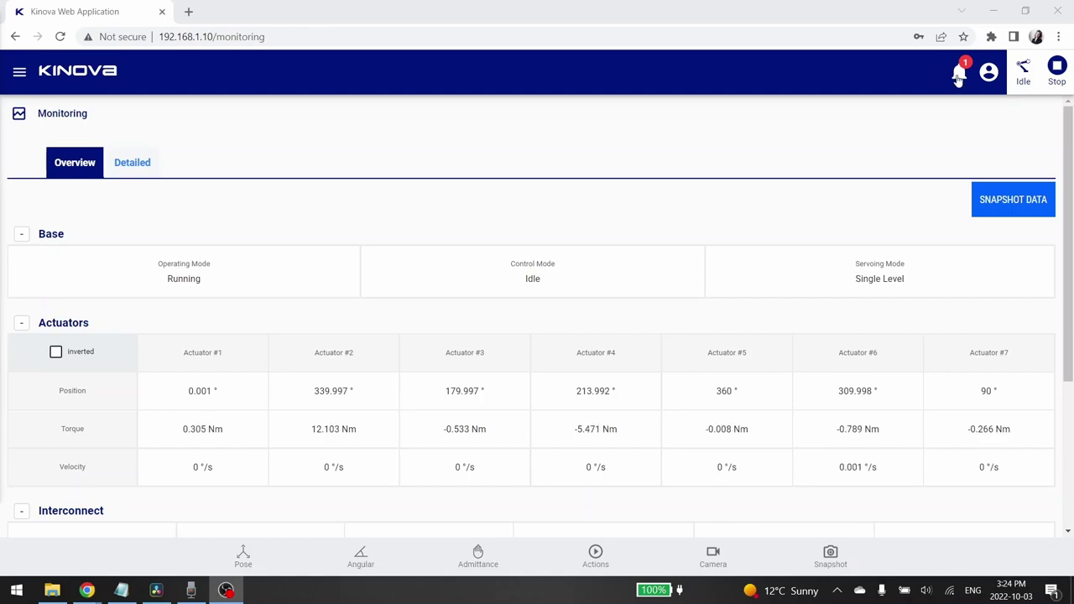
Show the recent robot notifications from the top-bar bell.
click(958, 72)
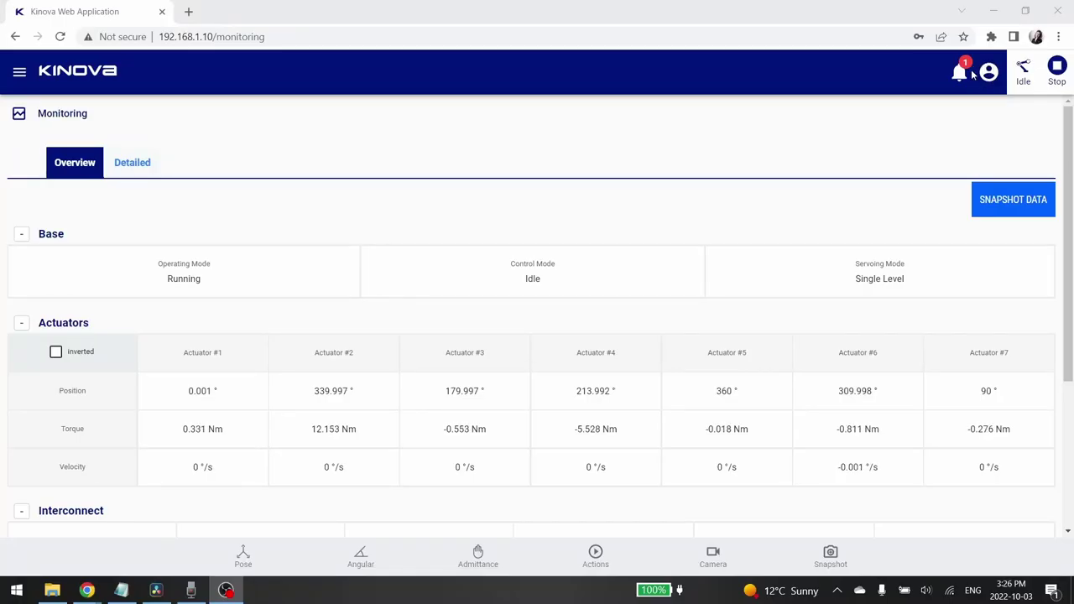
Go to the Users page through the ACCOUNT entry of the user menu.
click(989, 73)
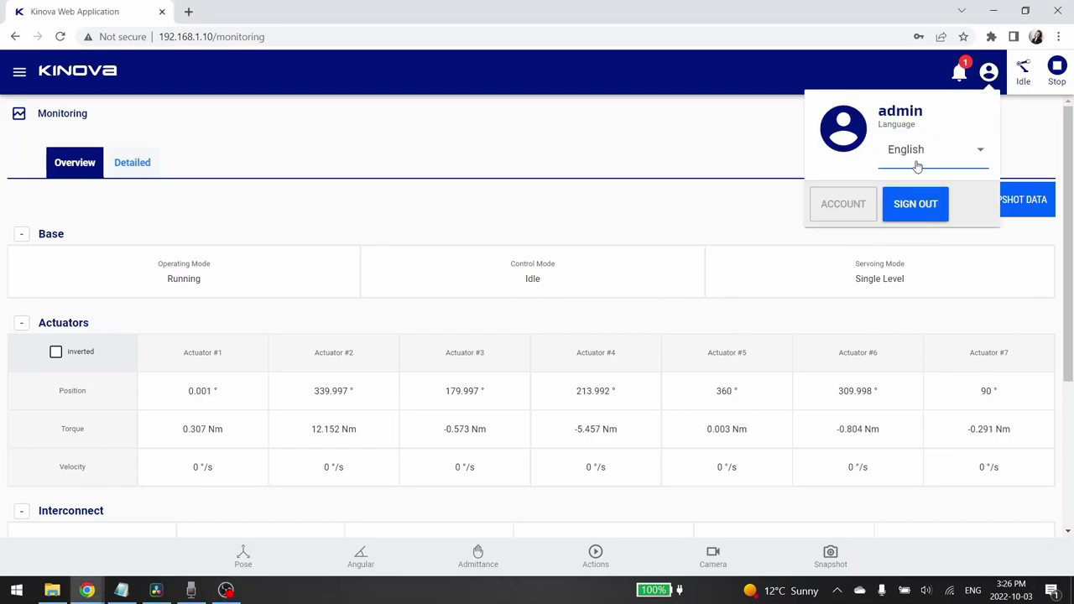
click(929, 211)
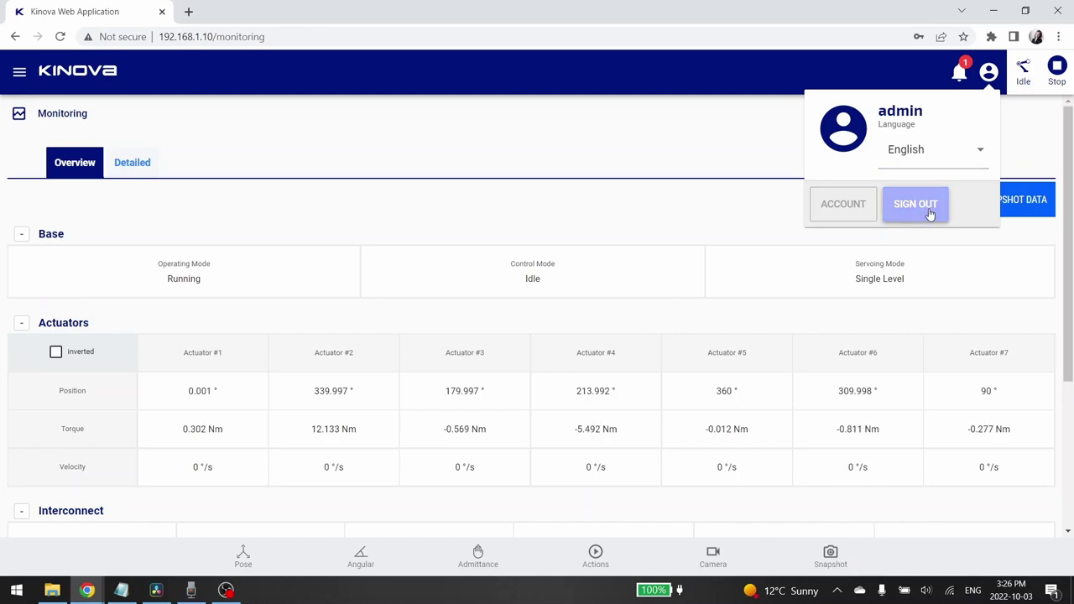
click(856, 214)
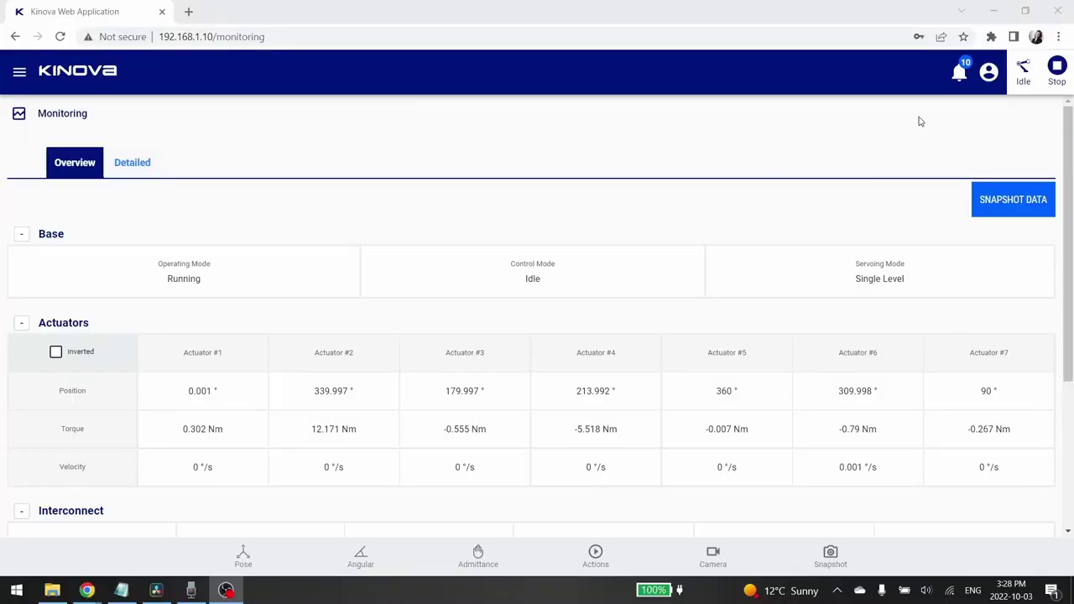
Show the robot's status details, confirming it is connected and in Arm Servoing - Ready.
click(1024, 79)
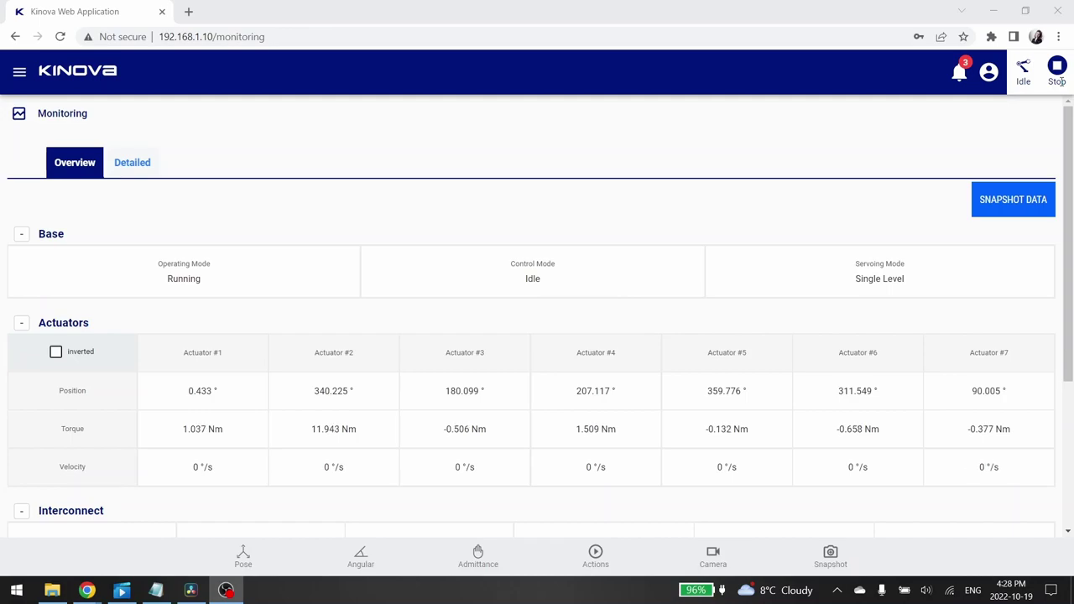
Emergency-stop the arm, clear all faults from the error panel, and confirm it reads Arm Servoing - Ready.
click(1061, 76)
click(1061, 75)
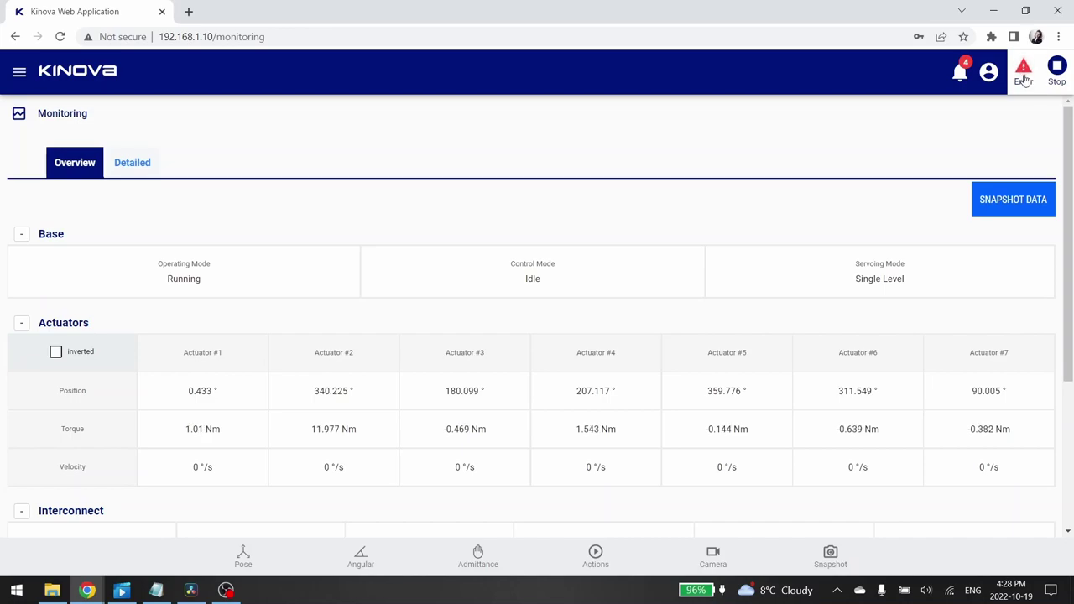
click(1023, 73)
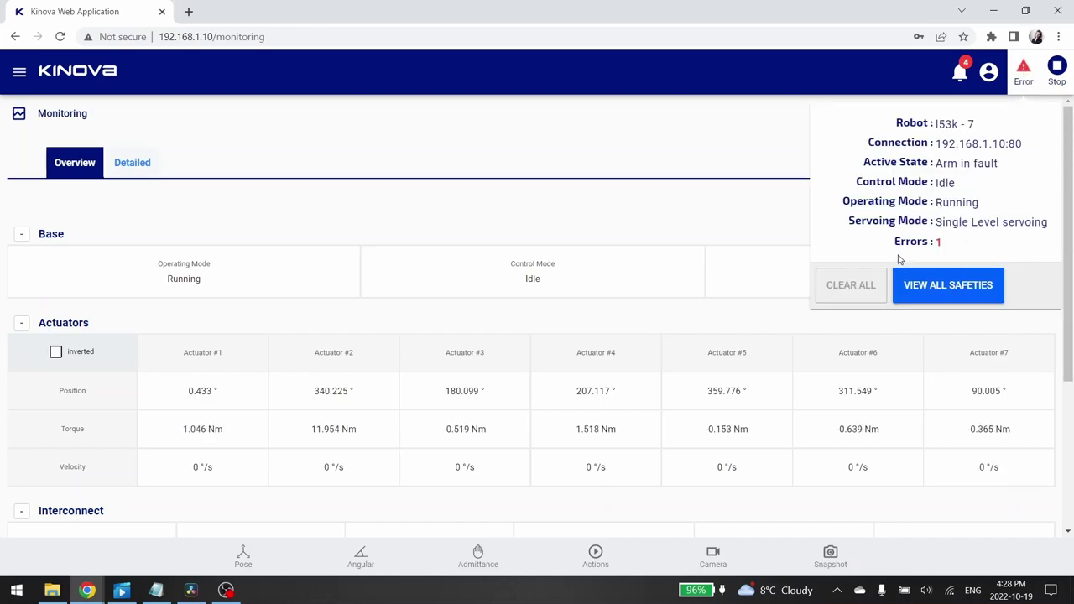
click(852, 286)
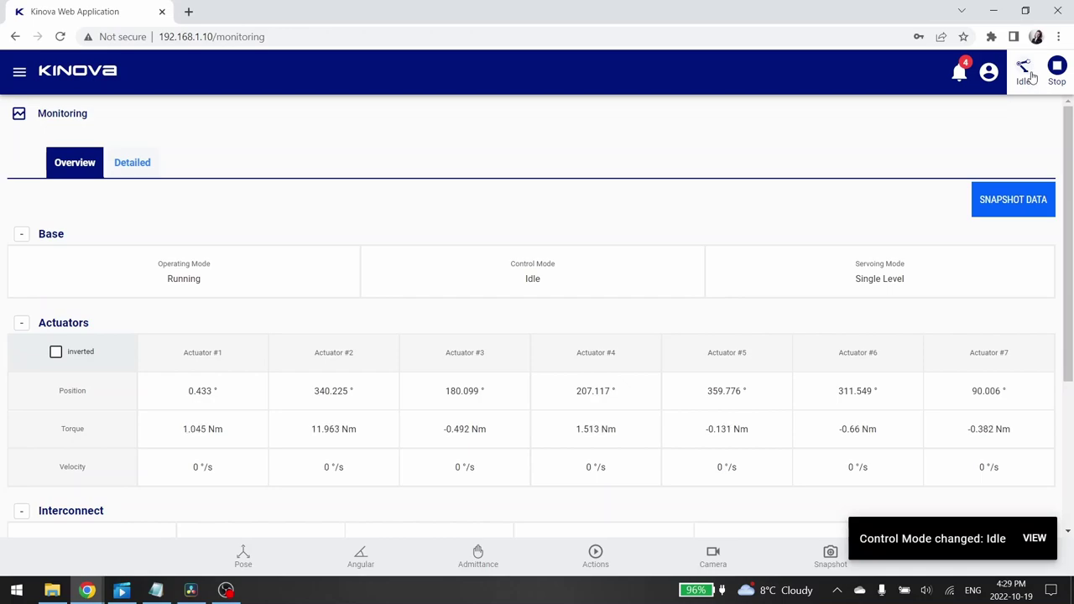
click(1030, 74)
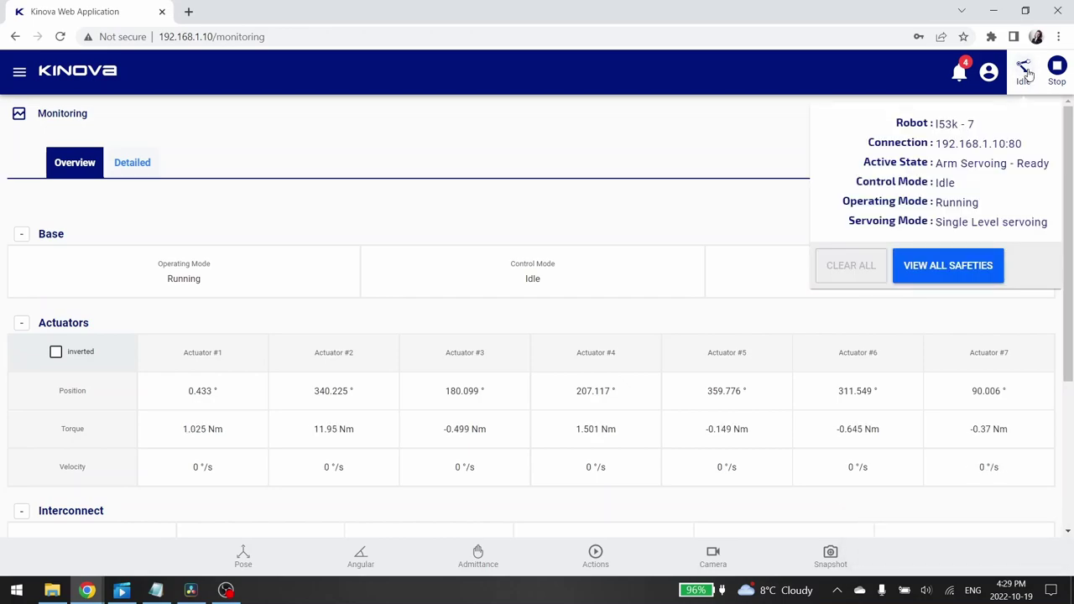